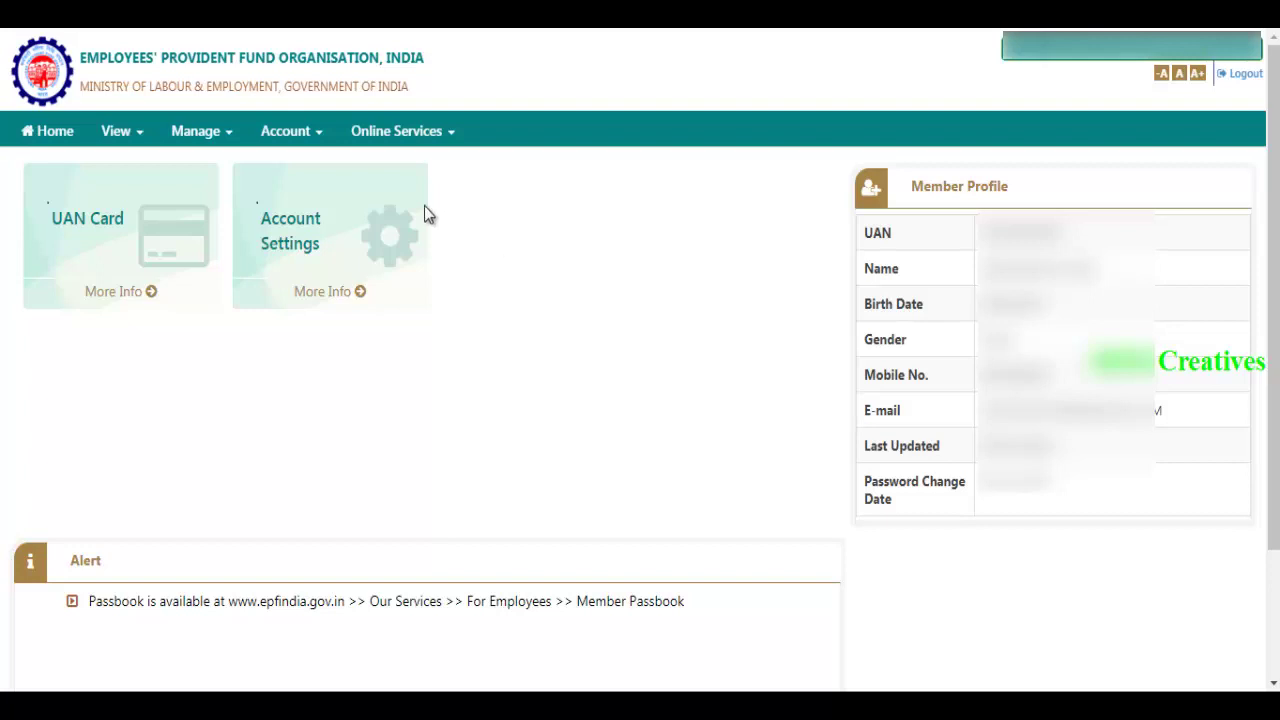
- Go to Online Services and choose CLAIM (FORM-31,19&10C) to open the online claim page
left_click(447, 133)
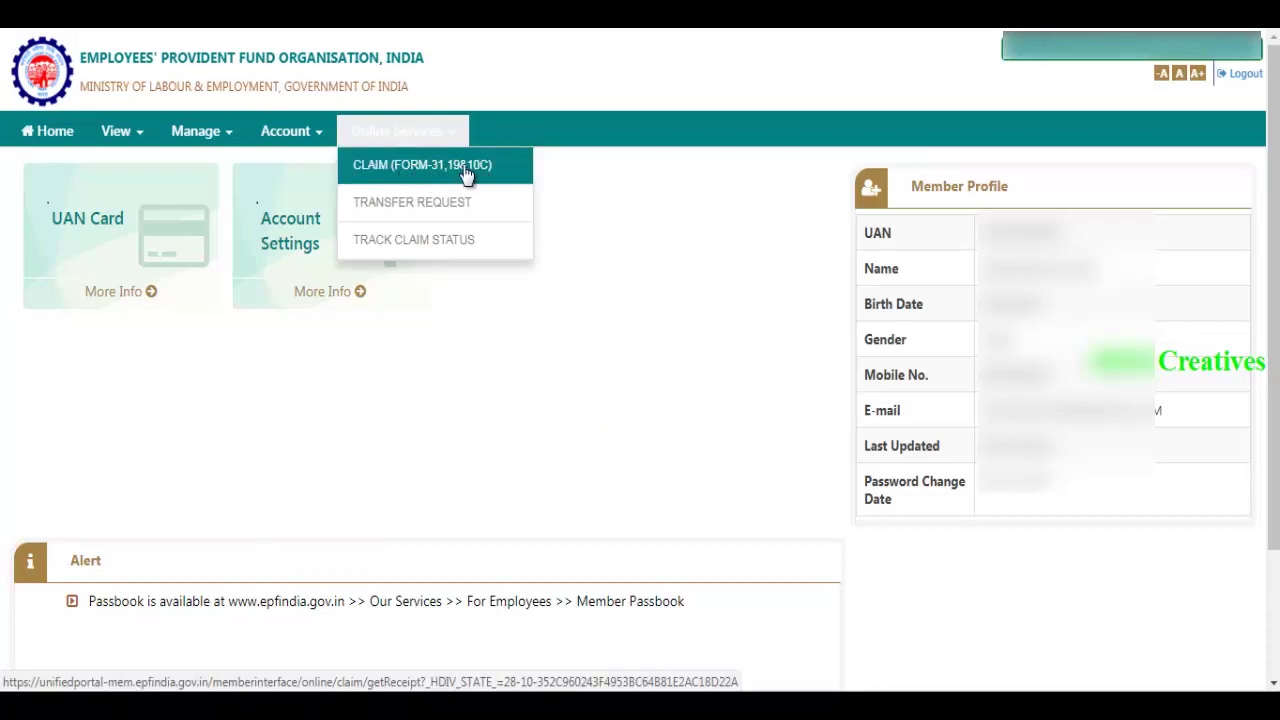
left_click(465, 172)
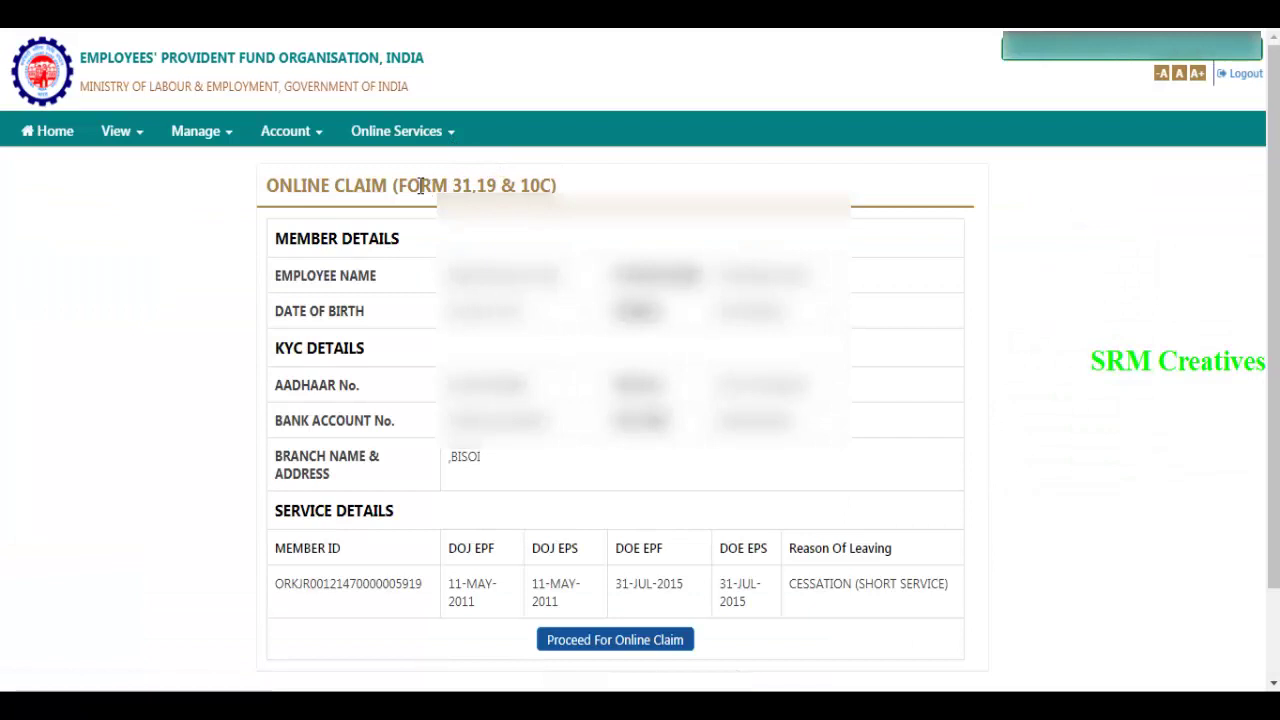
- Check the member details and the DOE EPF and DOE EPS leaving dates, then proceed to the online claim
left_click_drag(420, 187, 472, 187)
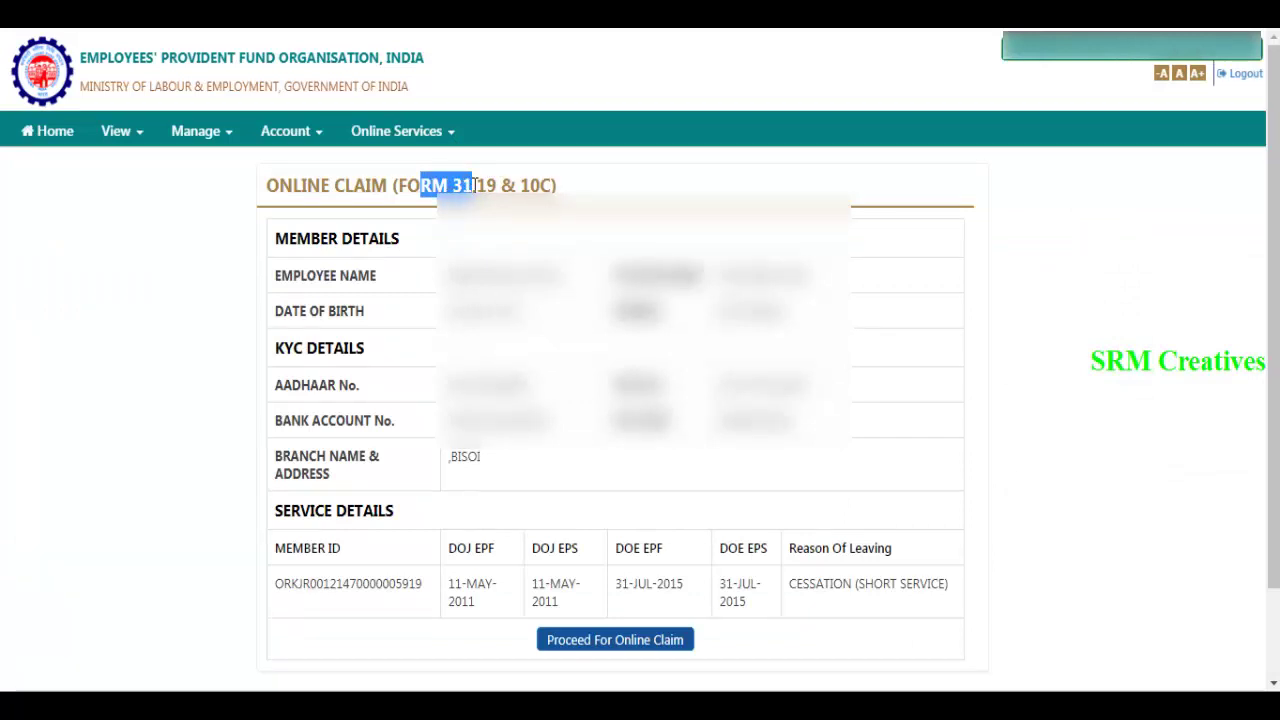
left_click(476, 187)
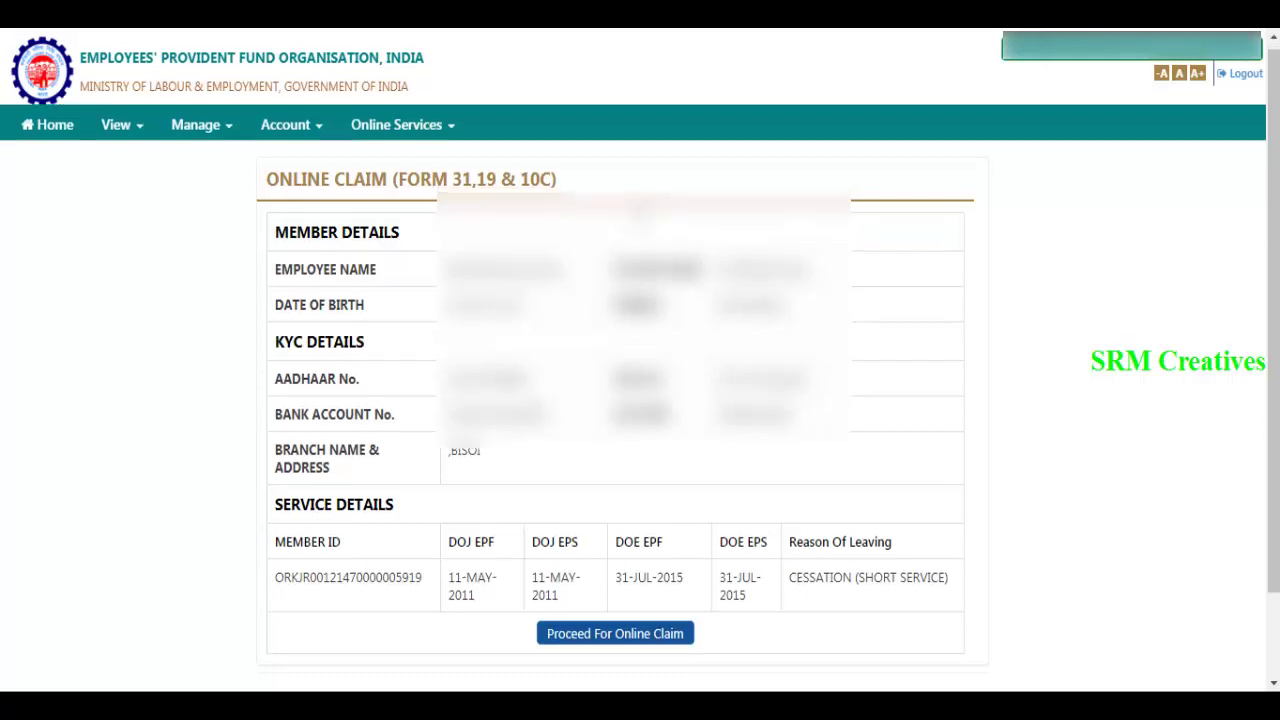
scroll(415, 521, "down", 2)
scroll(415, 521, "up", 2)
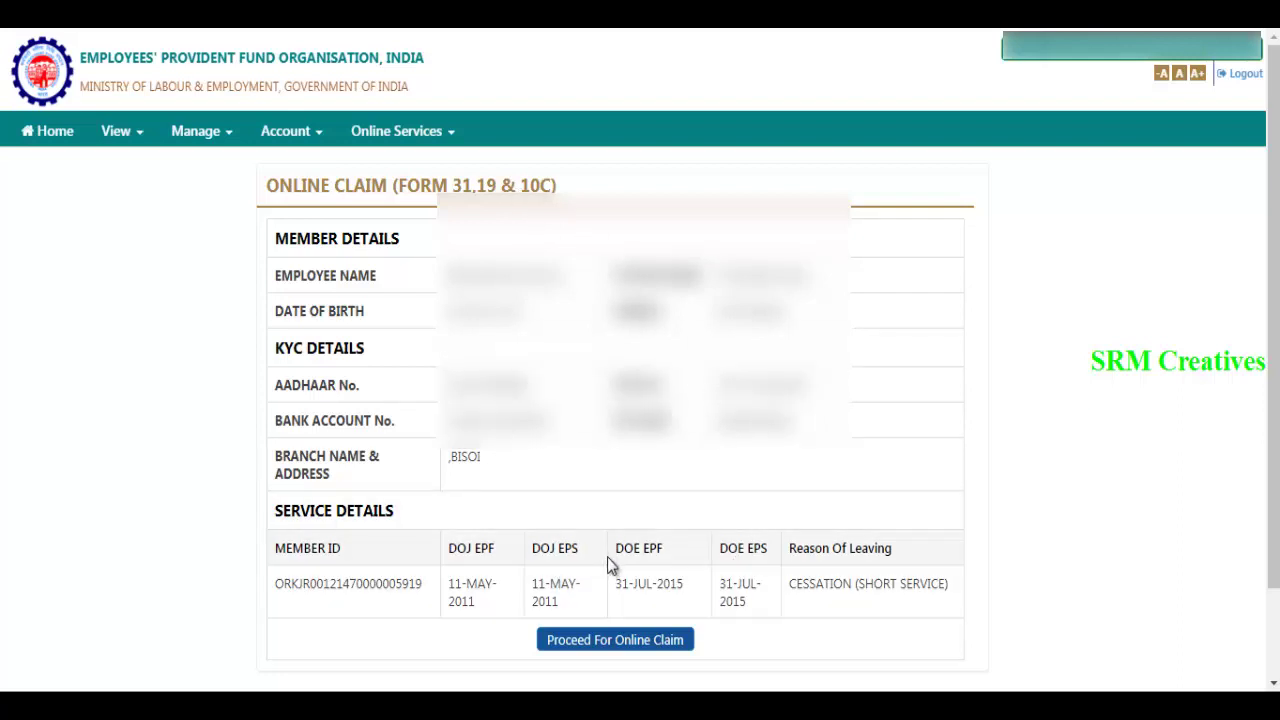
left_click_drag(613, 554, 770, 554)
left_click_drag(757, 619, 630, 593)
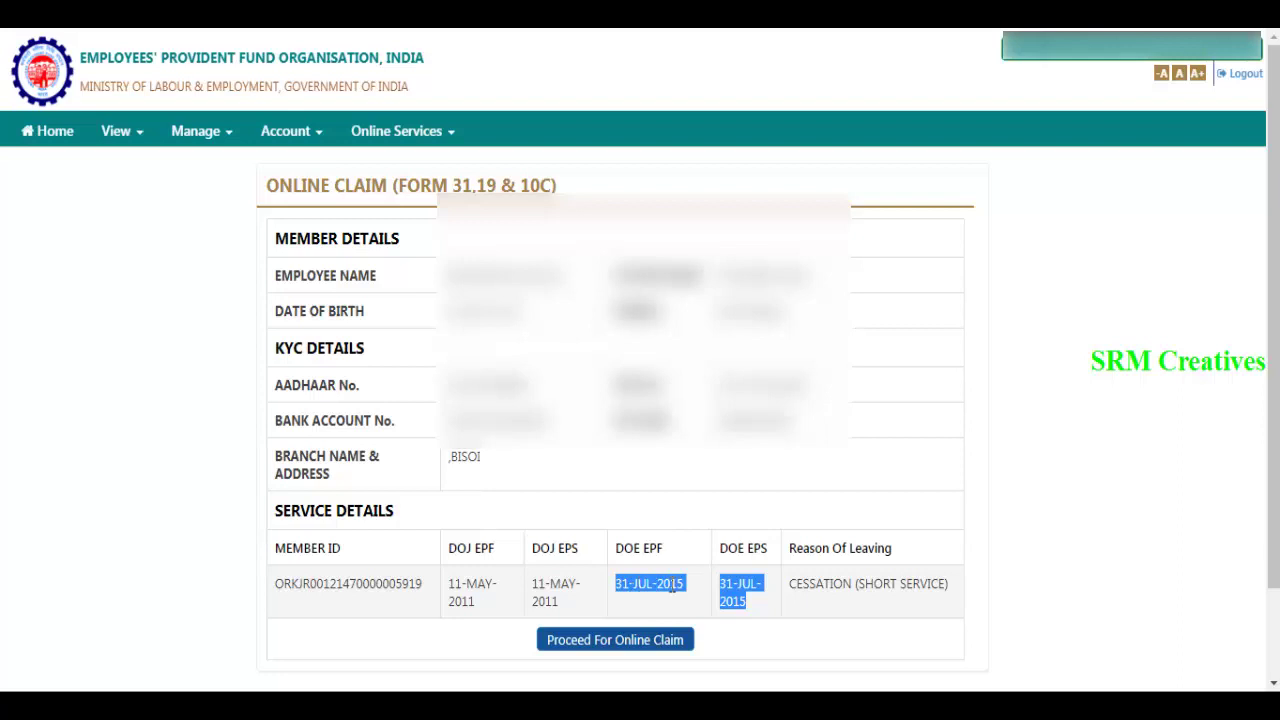
left_click(733, 597)
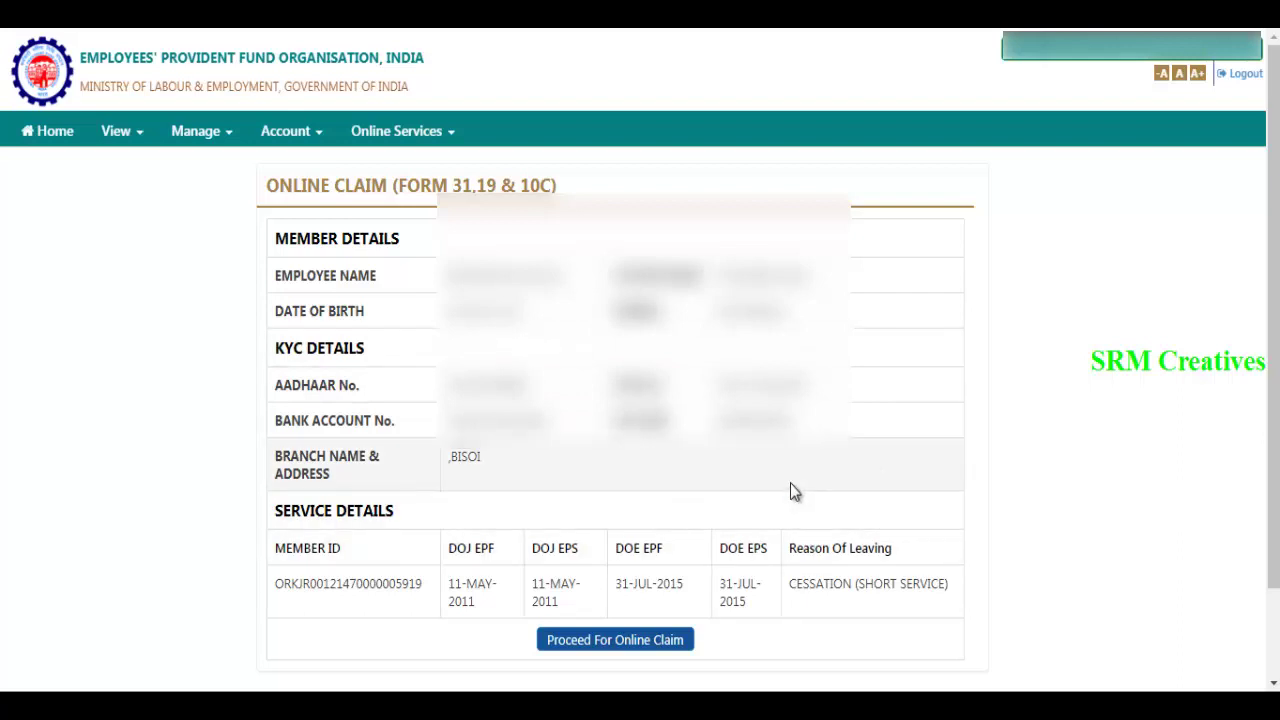
left_click(605, 645)
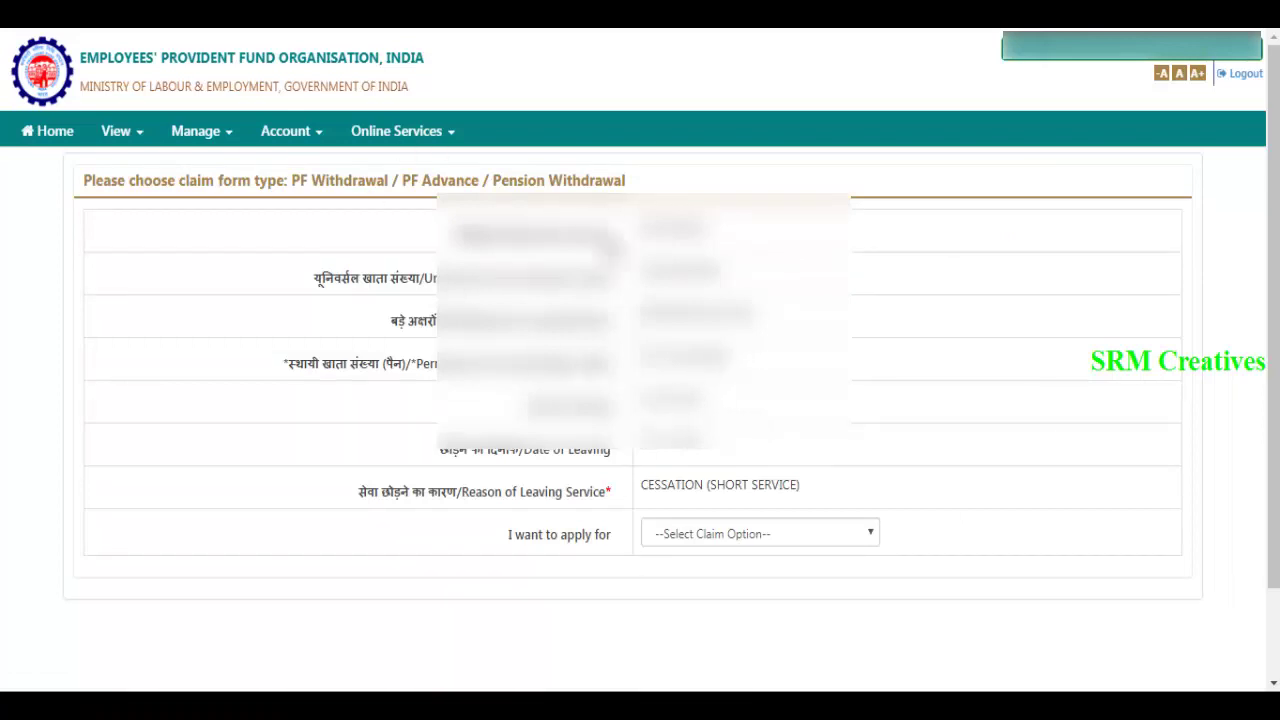
- Set 'I want to apply for' to ONLY PF WITHDRAWAL (FORM-19) to reveal the employee address fields
left_click_drag(500, 541, 633, 540)
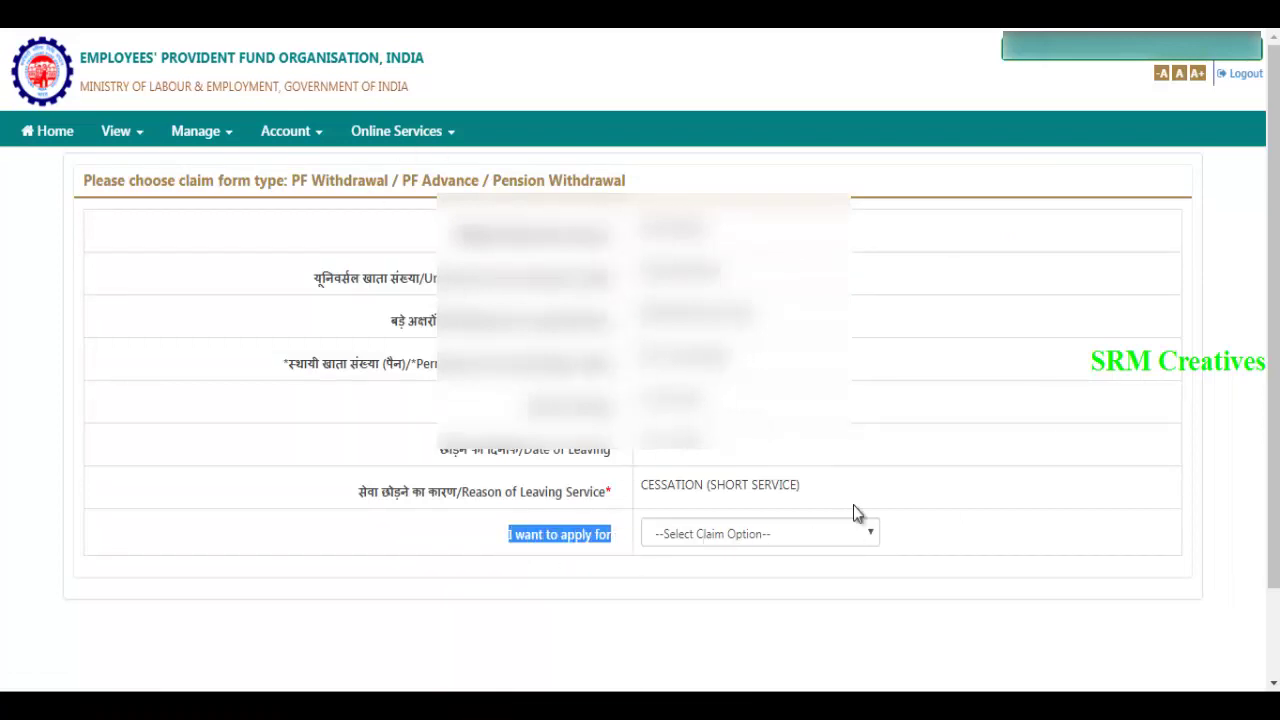
left_click(902, 410)
left_click(873, 543)
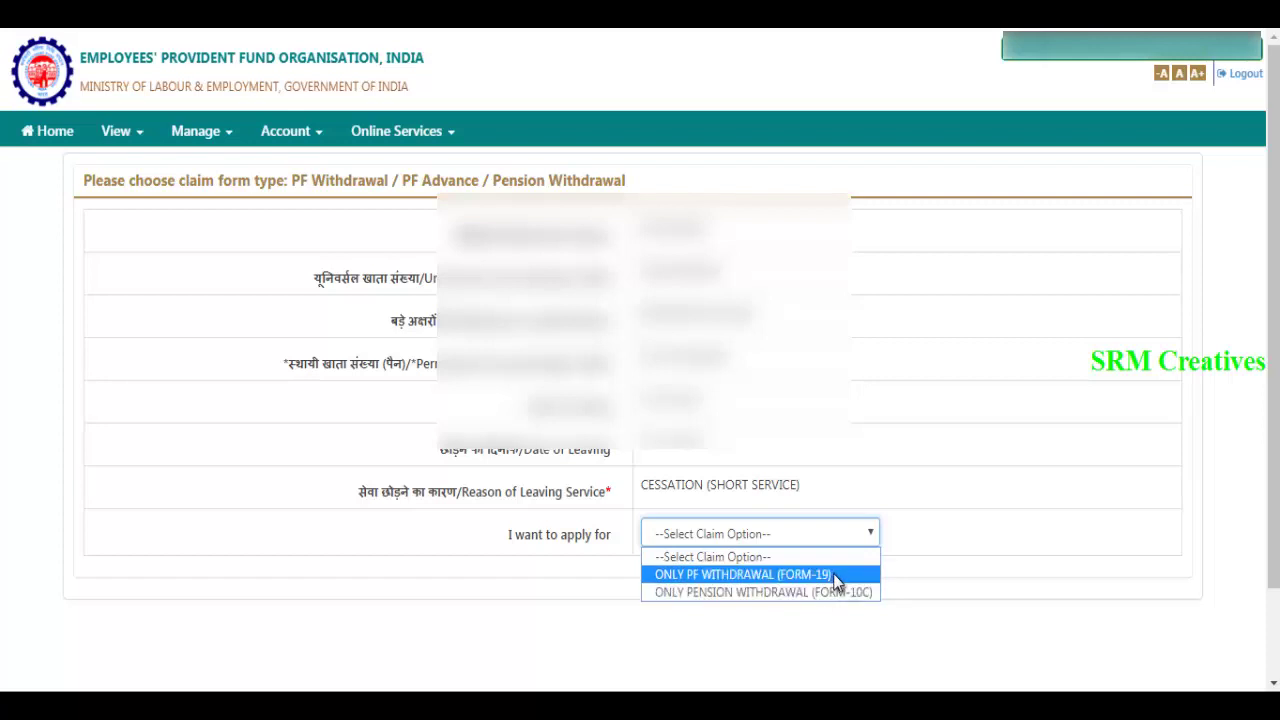
left_click(832, 573)
scroll(950, 499, "down", 1)
scroll(947, 501, "down", 3)
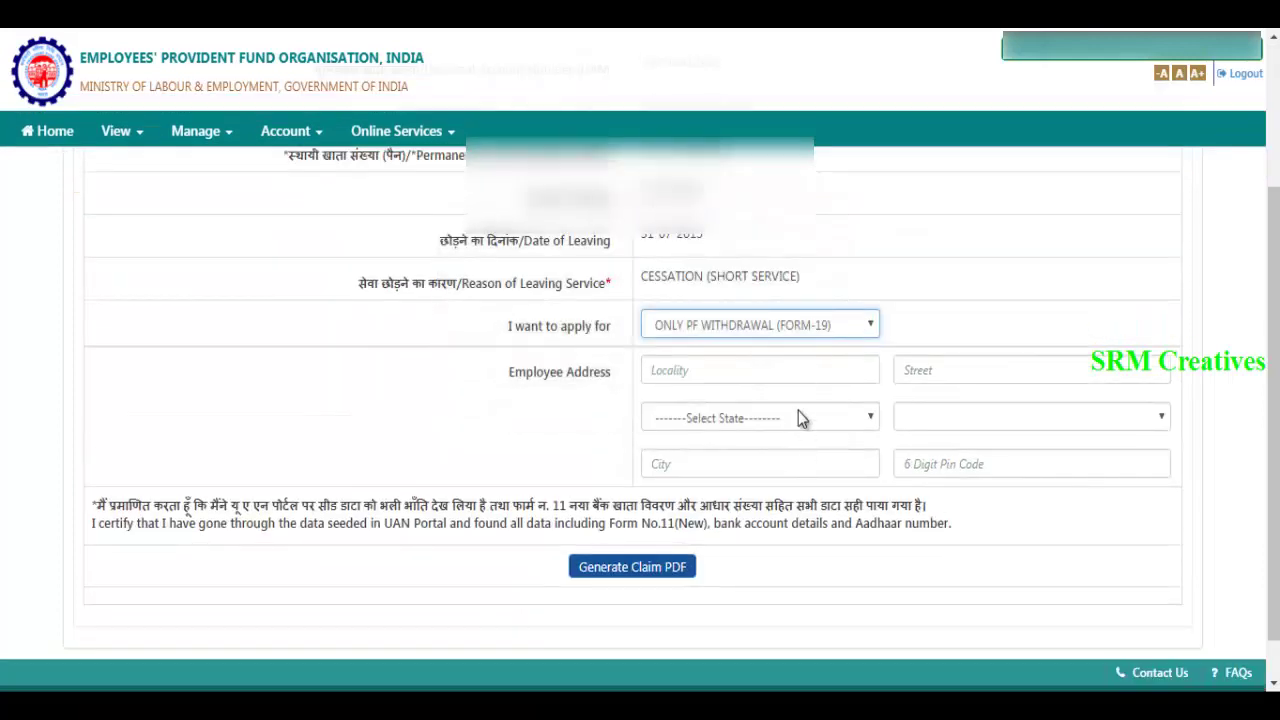
- Complete the employee address, including the missing street, and generate the Form-19 claim PDF
left_click(693, 372)
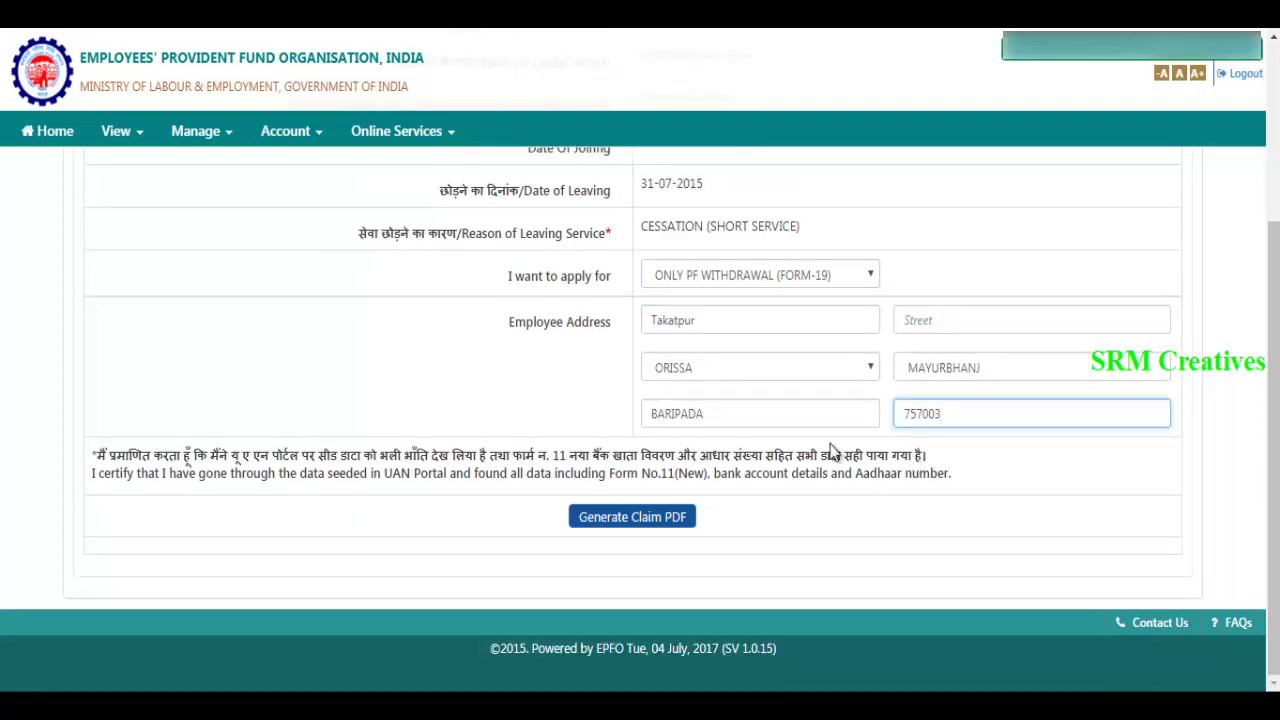
left_click(656, 520)
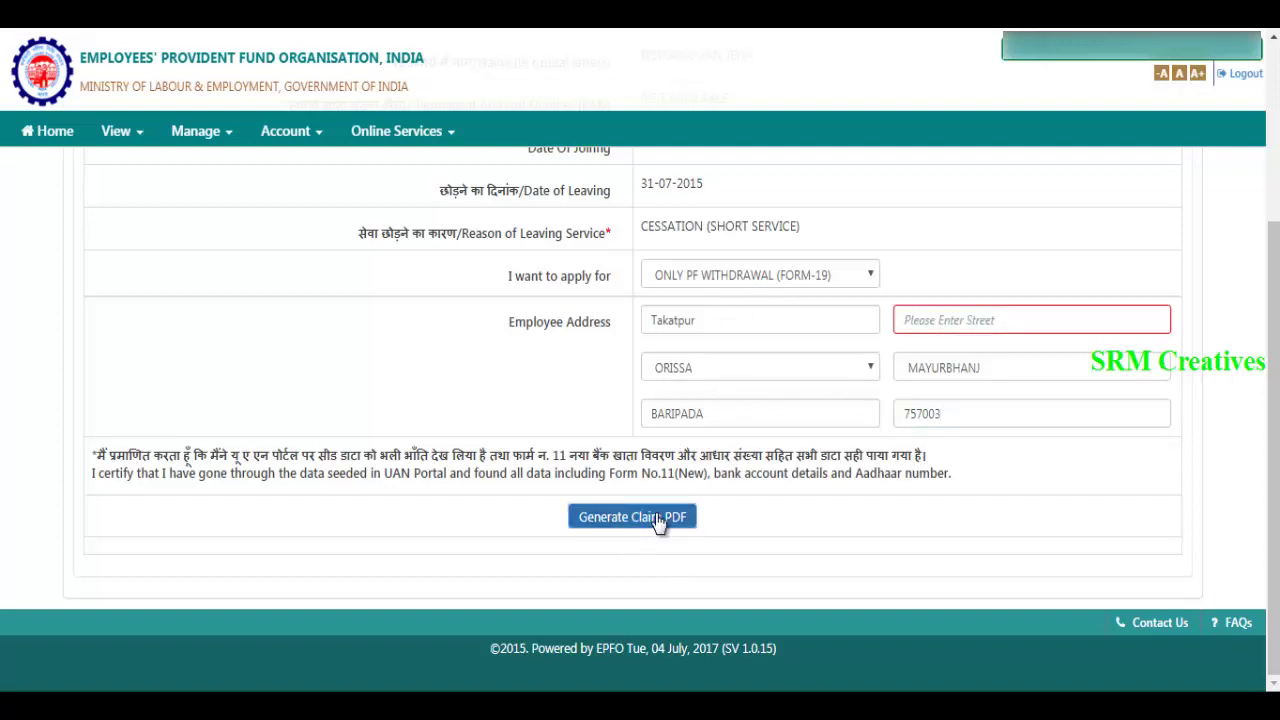
left_click(990, 319)
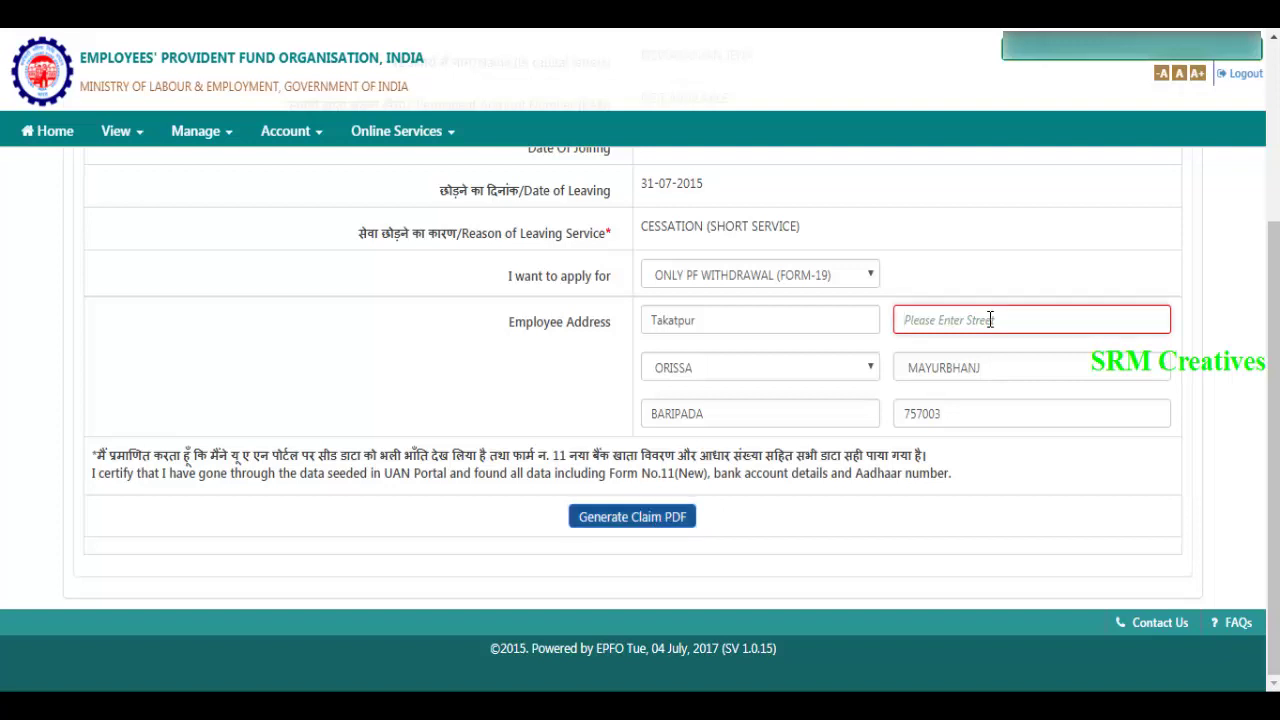
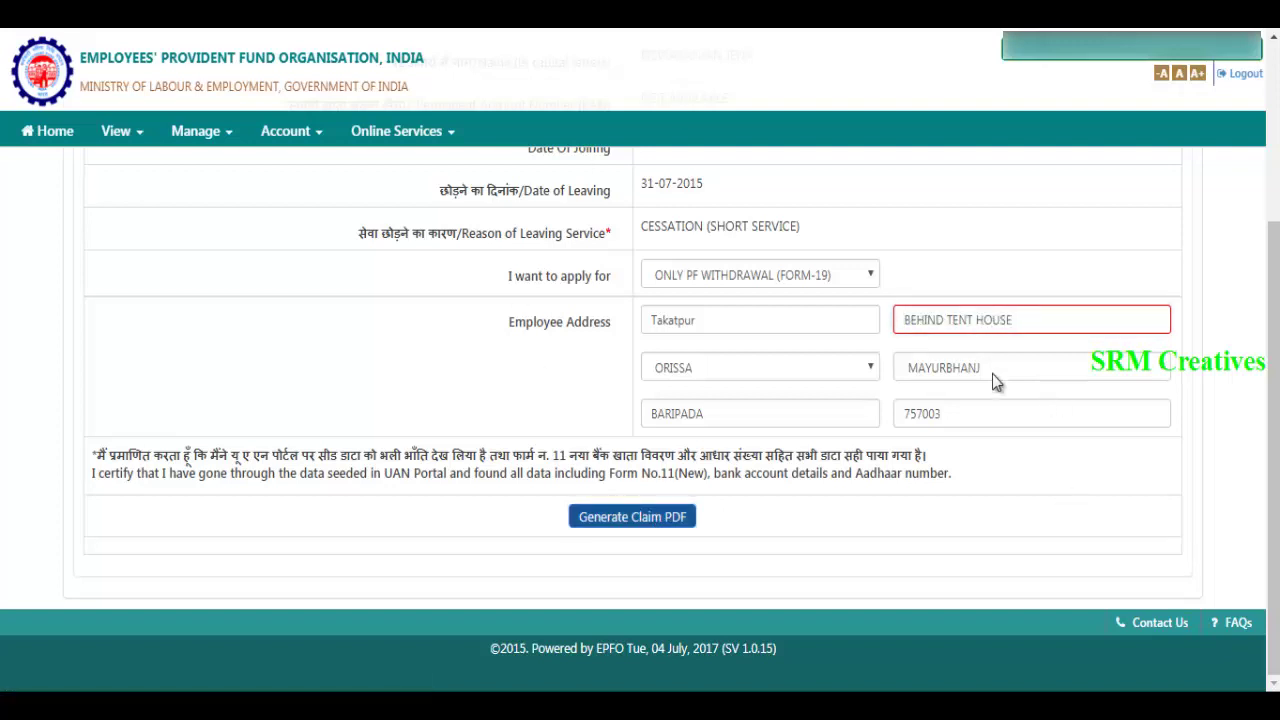
left_click(605, 527)
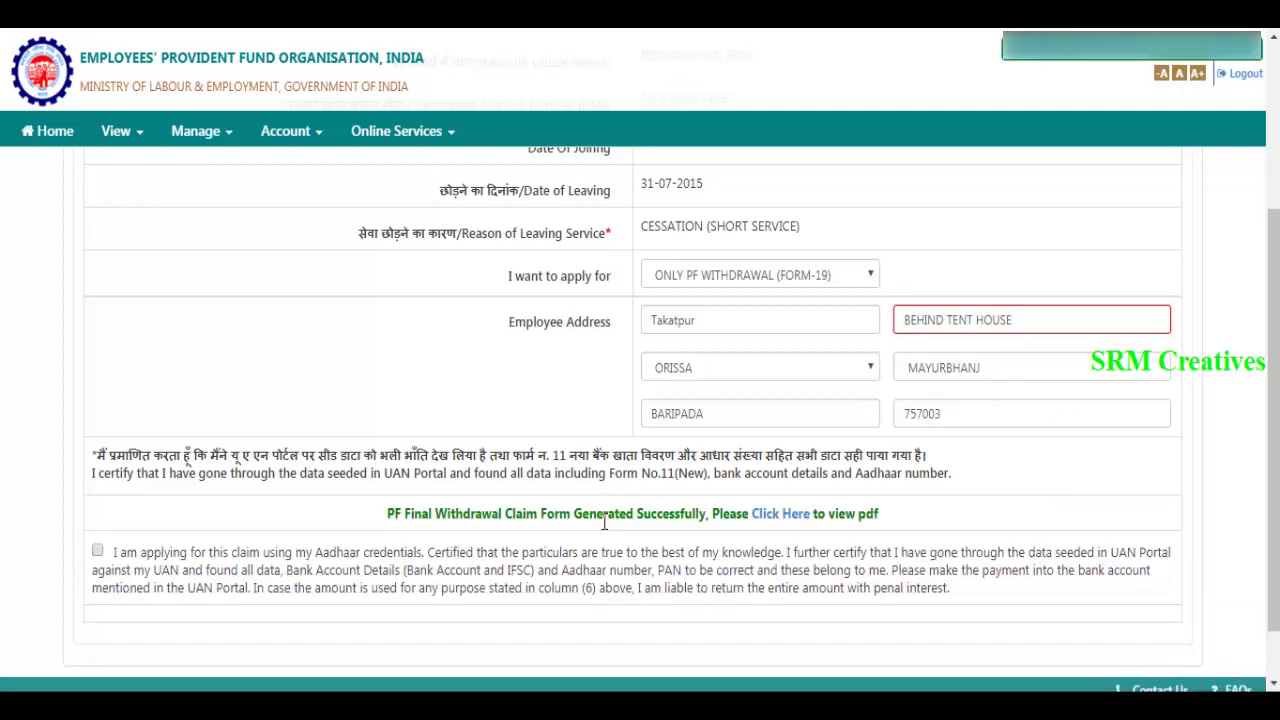
- Tick the Aadhaar credentials consent declaration so the Get Aadhaar OTP button appears
scroll(1053, 460, "down", 2)
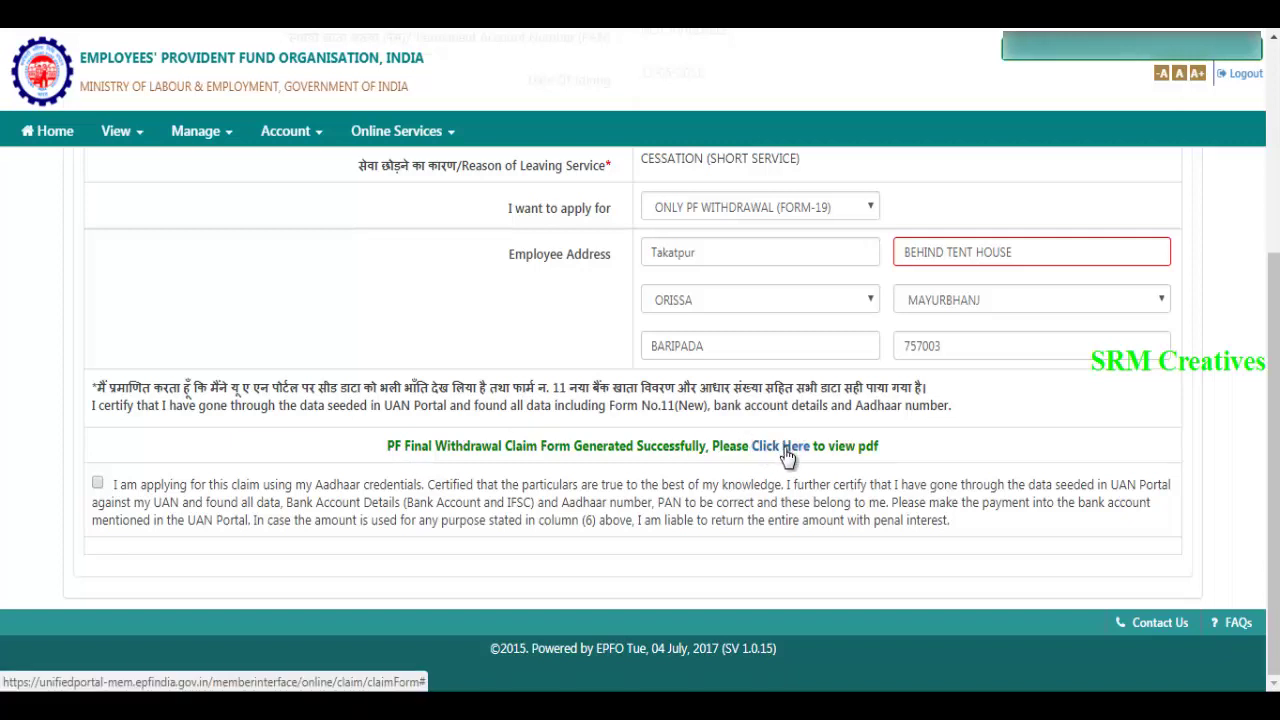
right_click(890, 447)
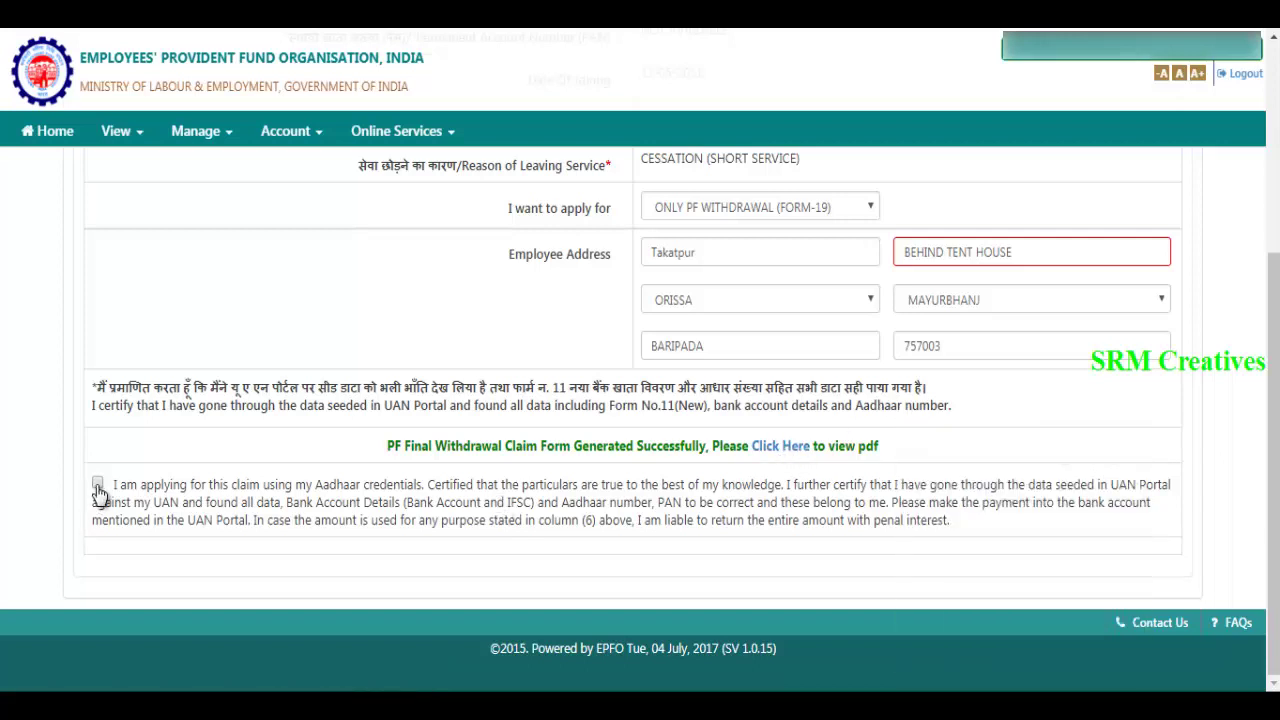
left_click(93, 488)
scroll(85, 480, "down", 1)
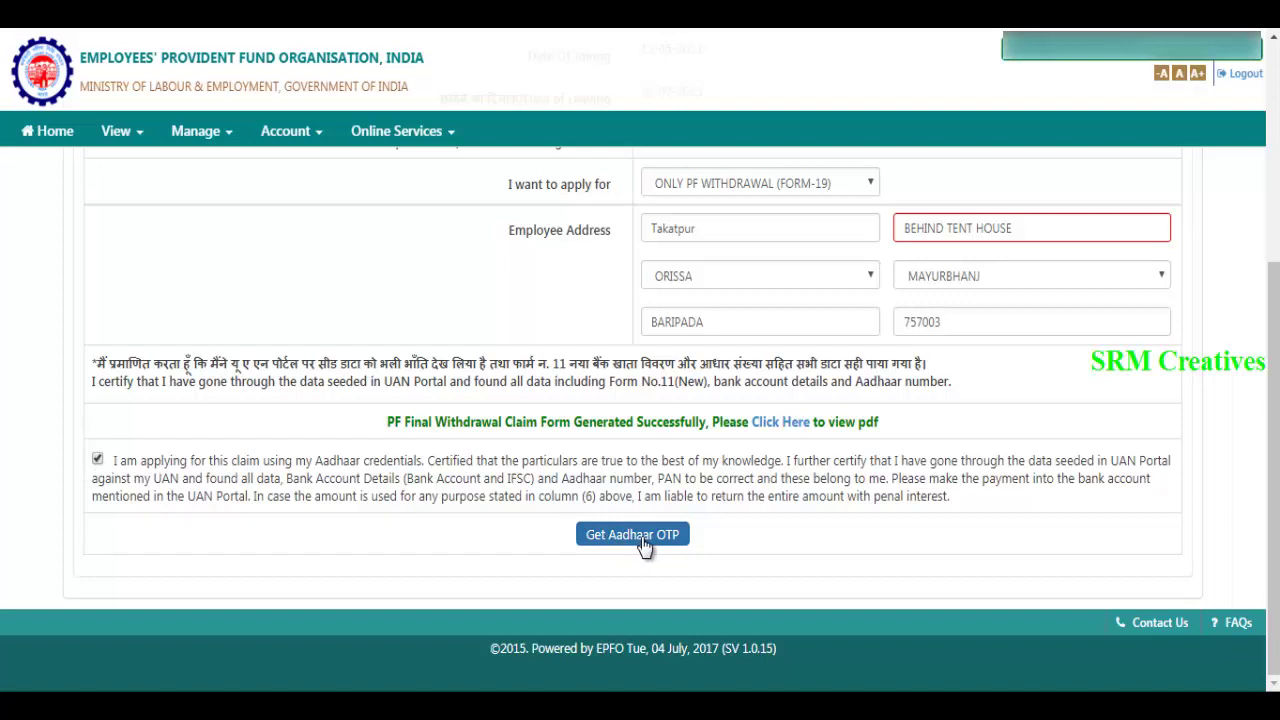
- Request the Aadhaar OTP, paste the received code and validate it to submit the claim
left_click(642, 540)
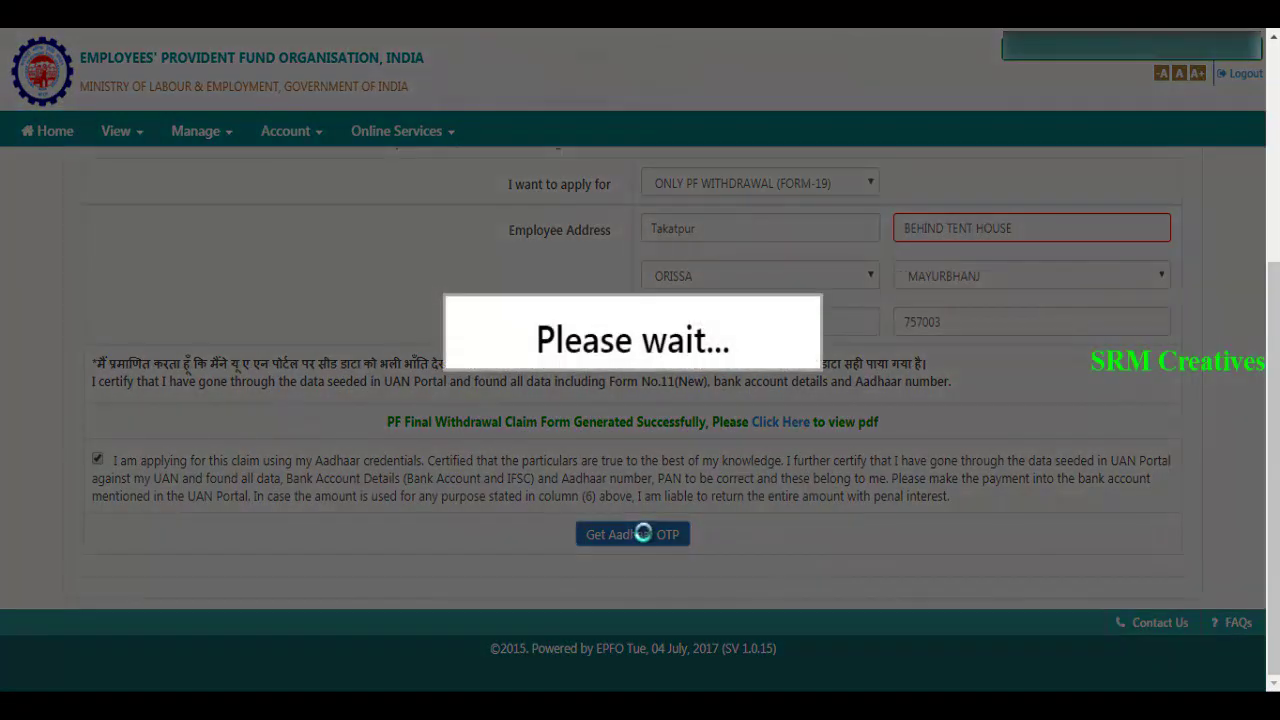
scroll(695, 500, "down", 1)
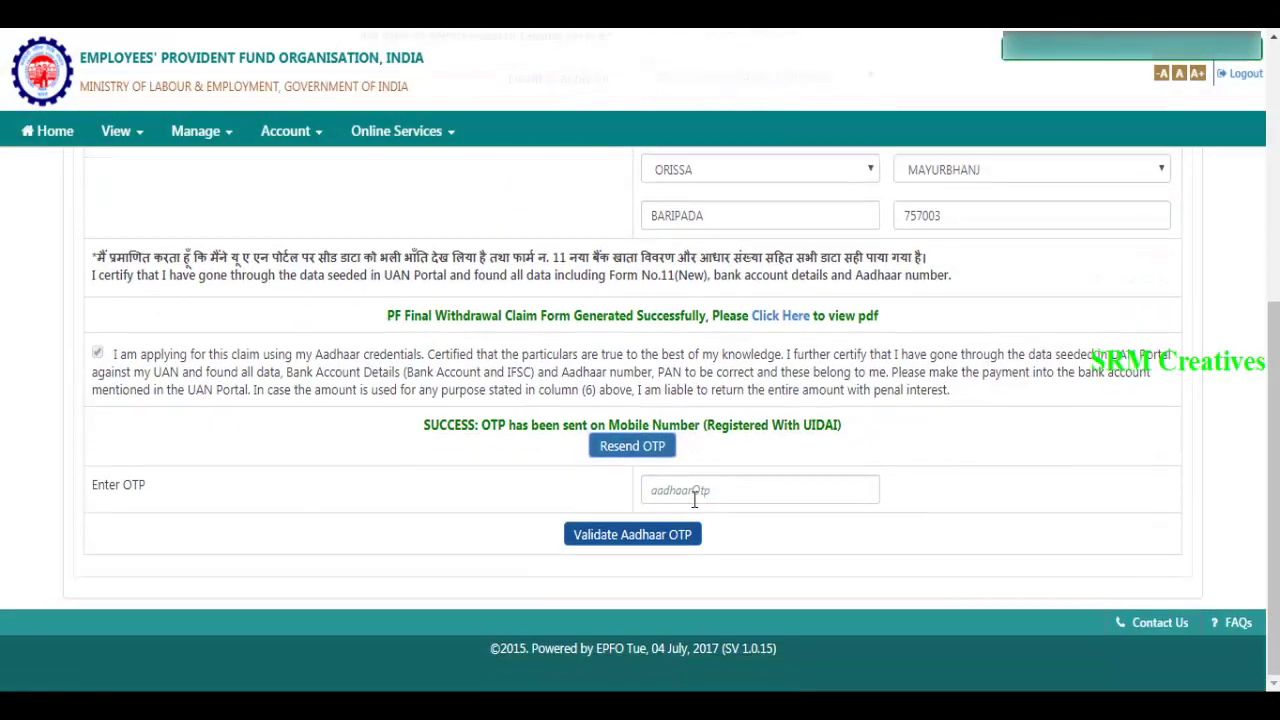
left_click(796, 492)
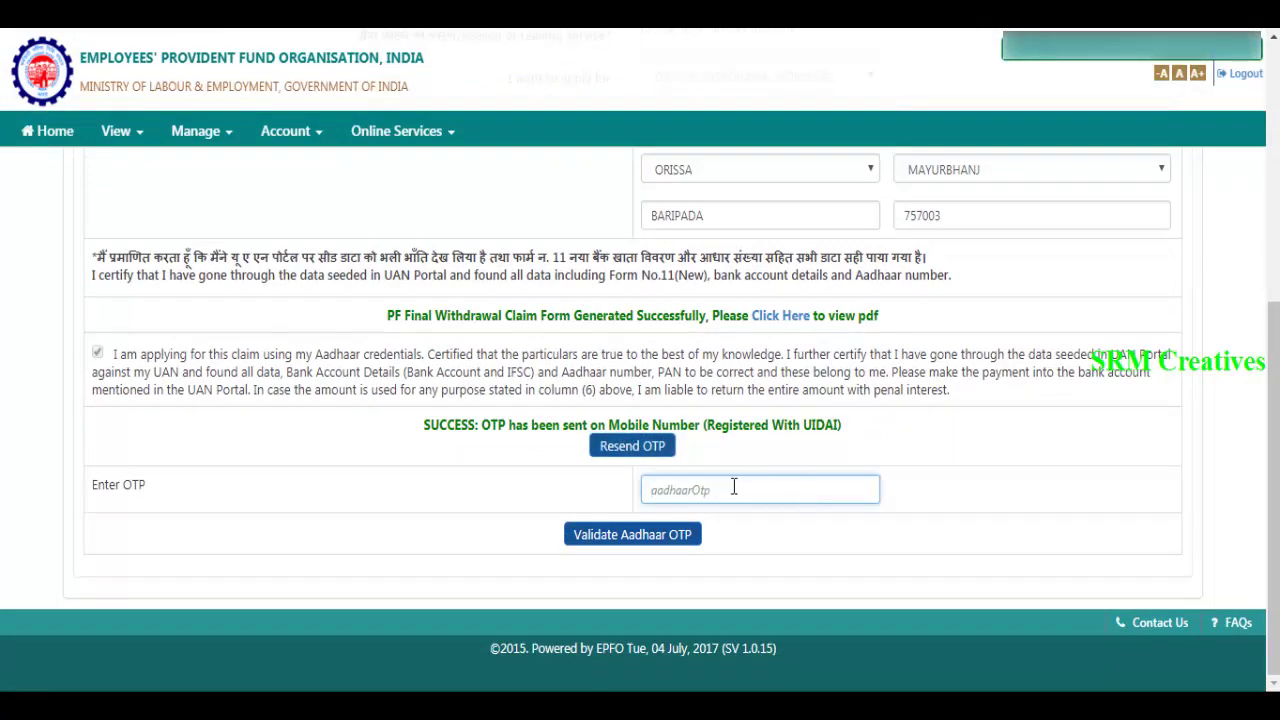
key("ctrl+v")
left_click(636, 536)
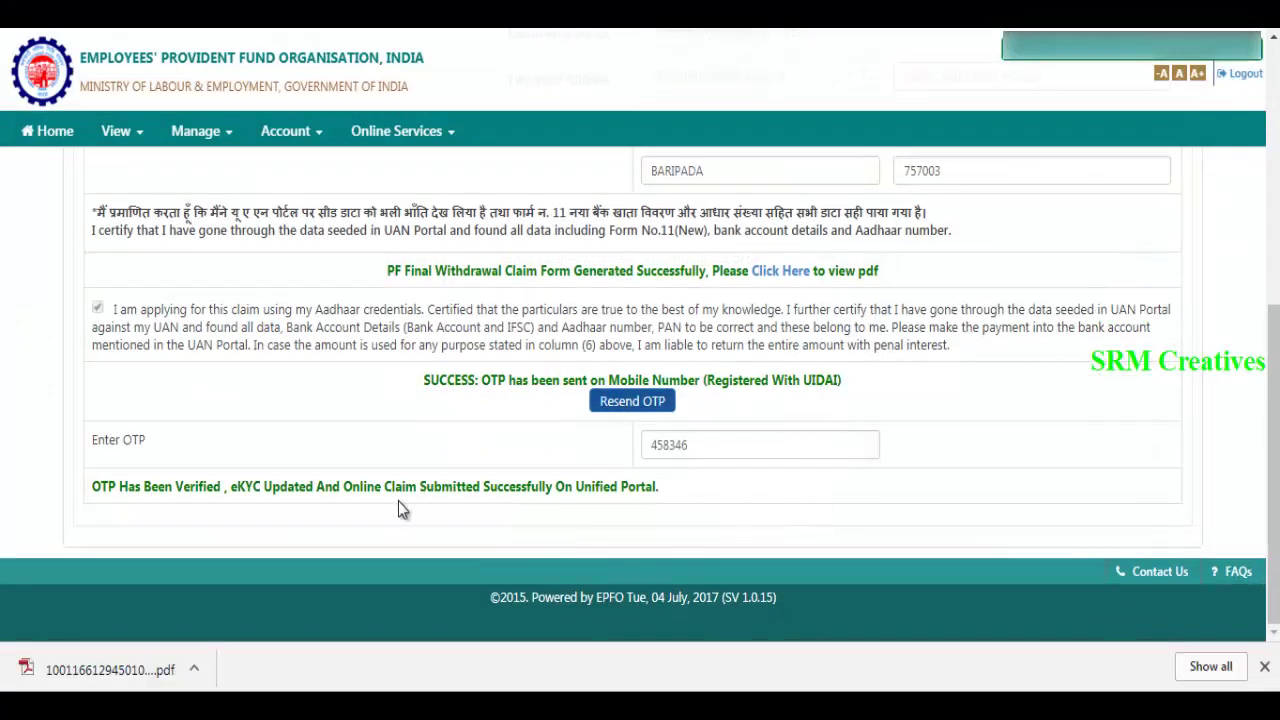
left_click_drag(333, 486, 670, 488)
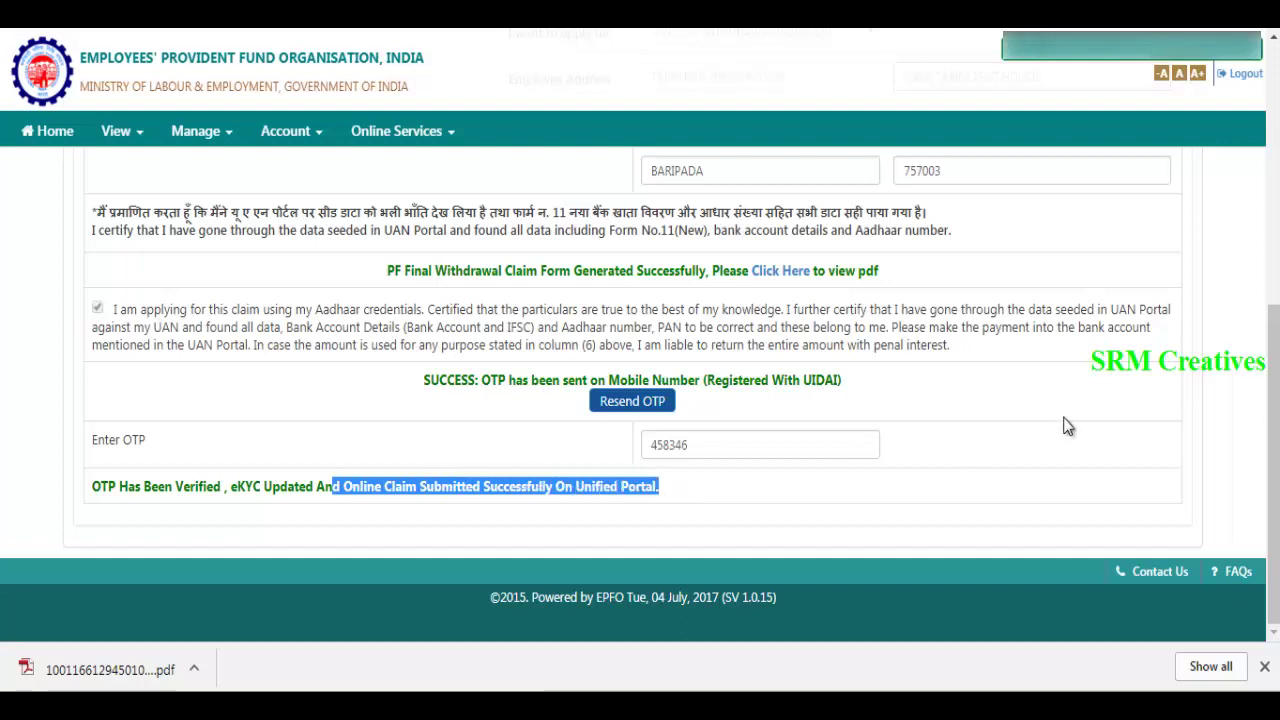